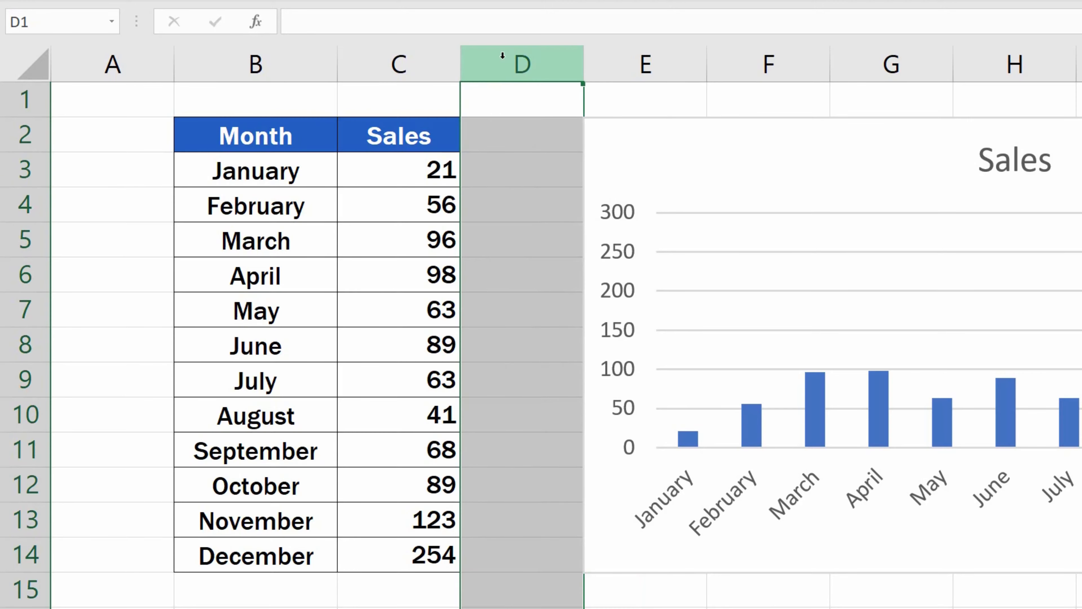
# Insert a new column D next to the Sales column and enter the header "Average" in D2
pyautogui.rightClick(502, 59)
pyautogui.click(563, 255)
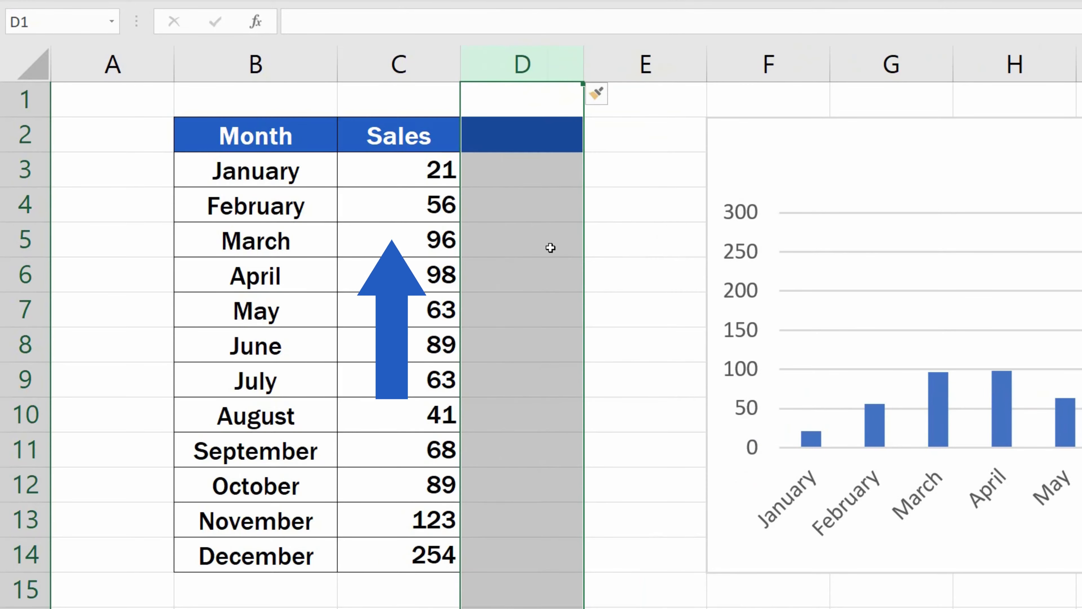
pyautogui.click(627, 608)
pyautogui.click(531, 142)
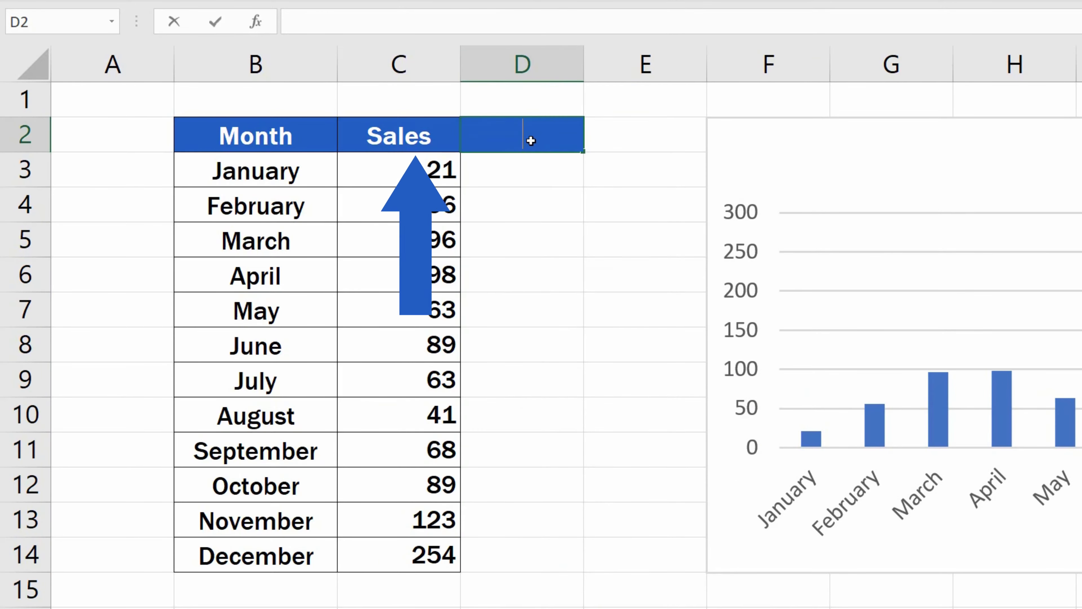
pyautogui.write('Average')
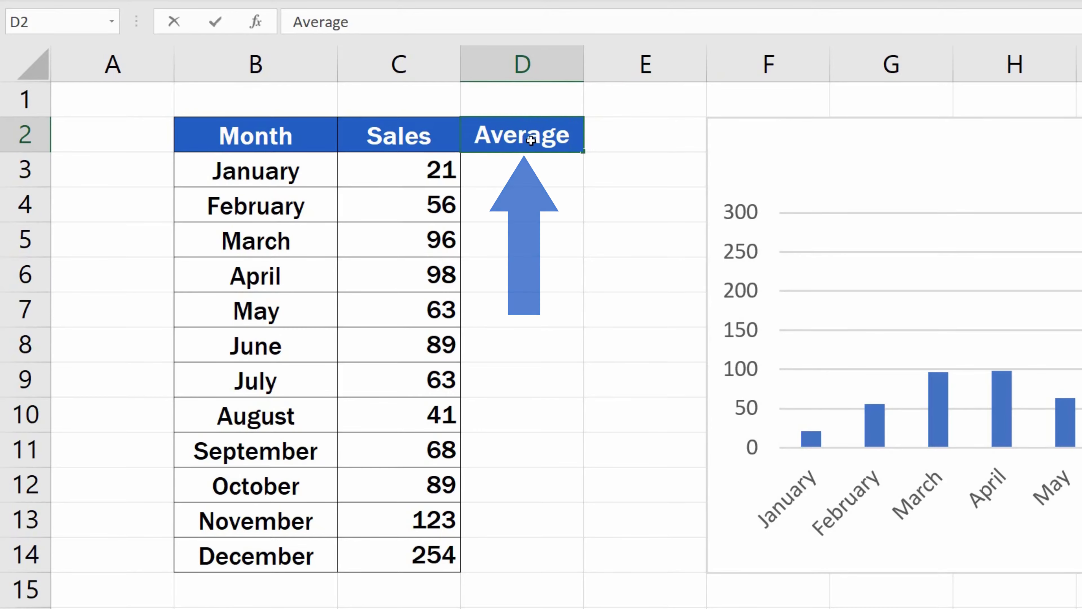
pyautogui.click(604, 200)
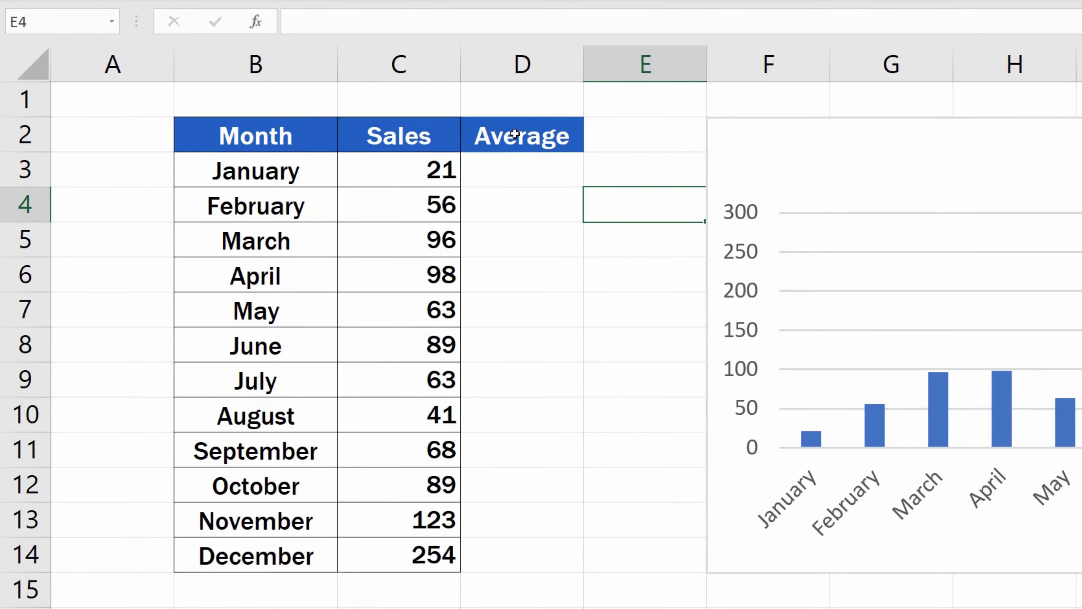
# Apply all borders to the Average column cells D2:D14
pyautogui.moveTo(509, 136); pyautogui.dragTo(509, 553)
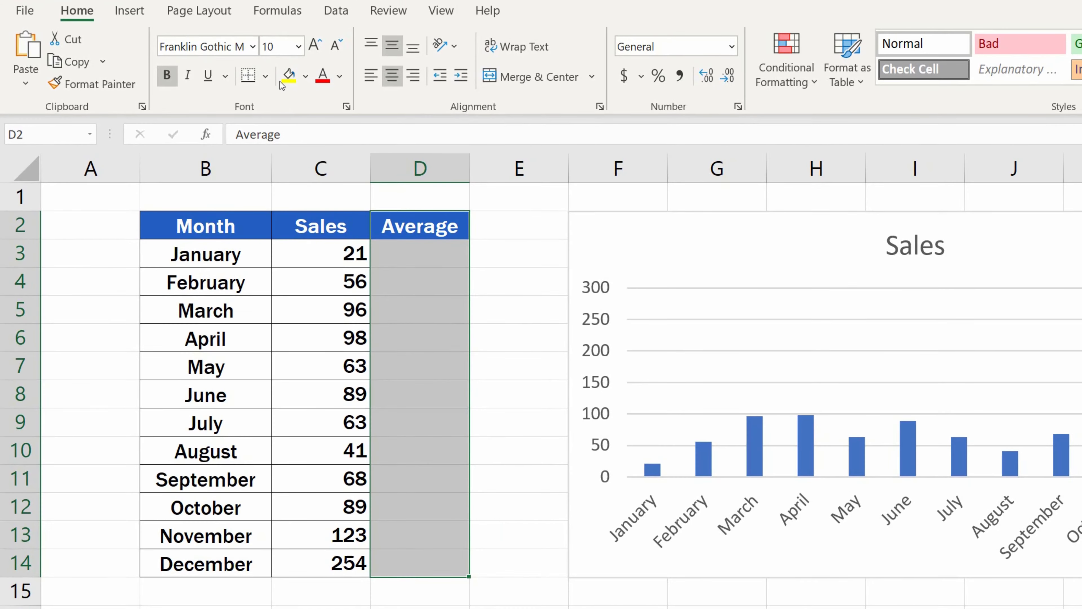
pyautogui.click(285, 38)
pyautogui.click(315, 270)
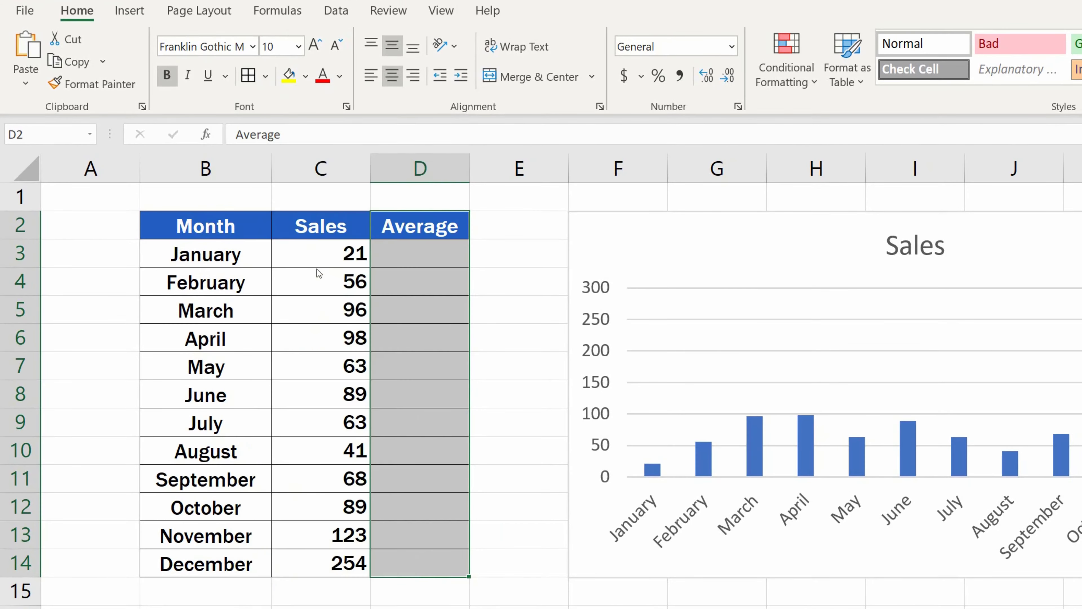
pyautogui.click(500, 538)
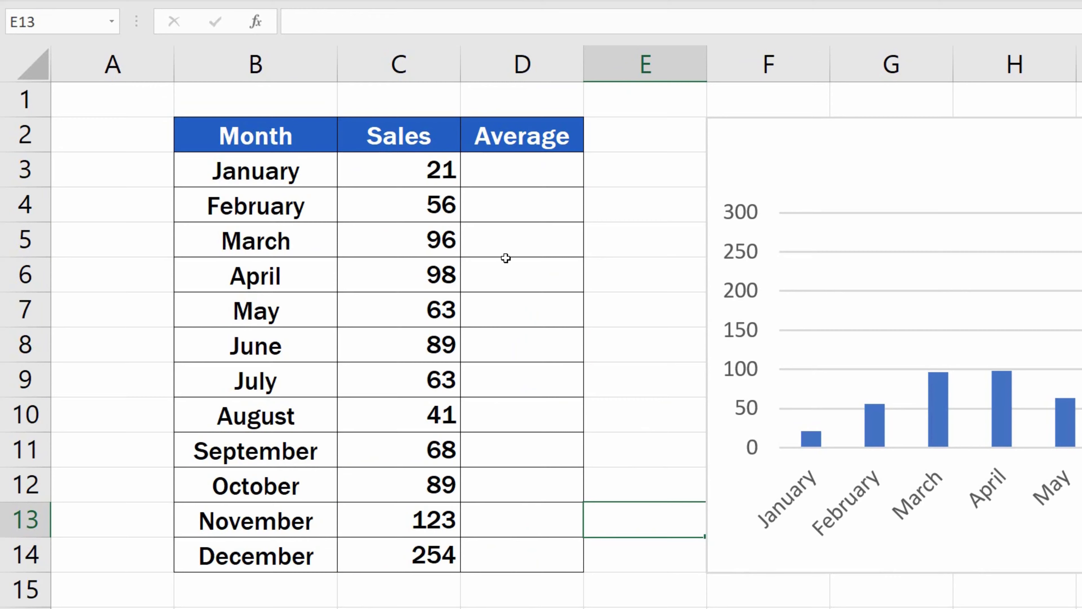
# Enter the formula =AVERAGE(C3:C14) in D3 to average the monthly sales
pyautogui.click(512, 168)
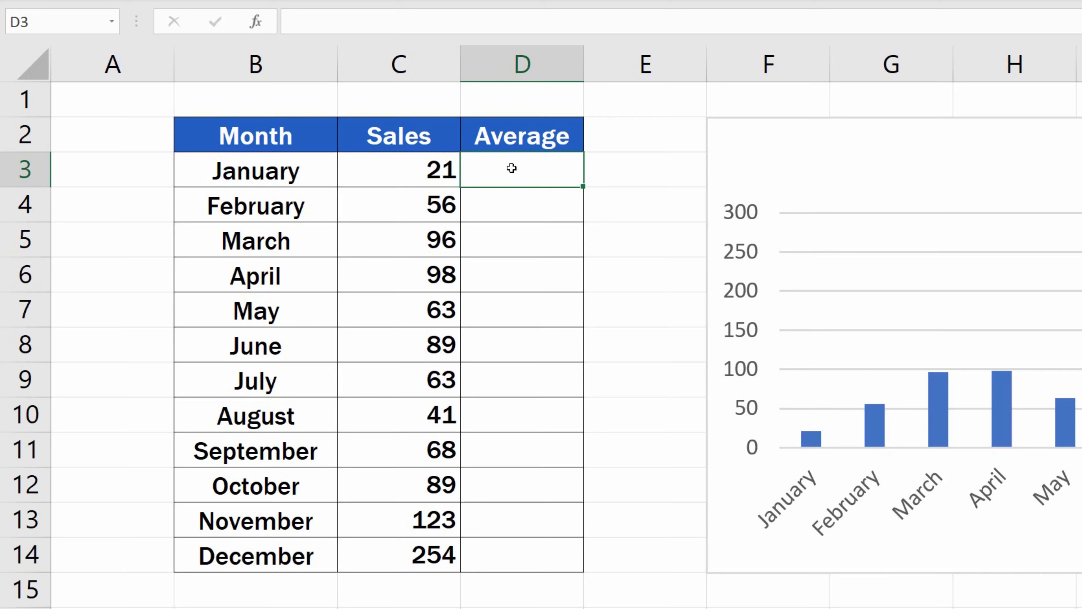
pyautogui.write('=')
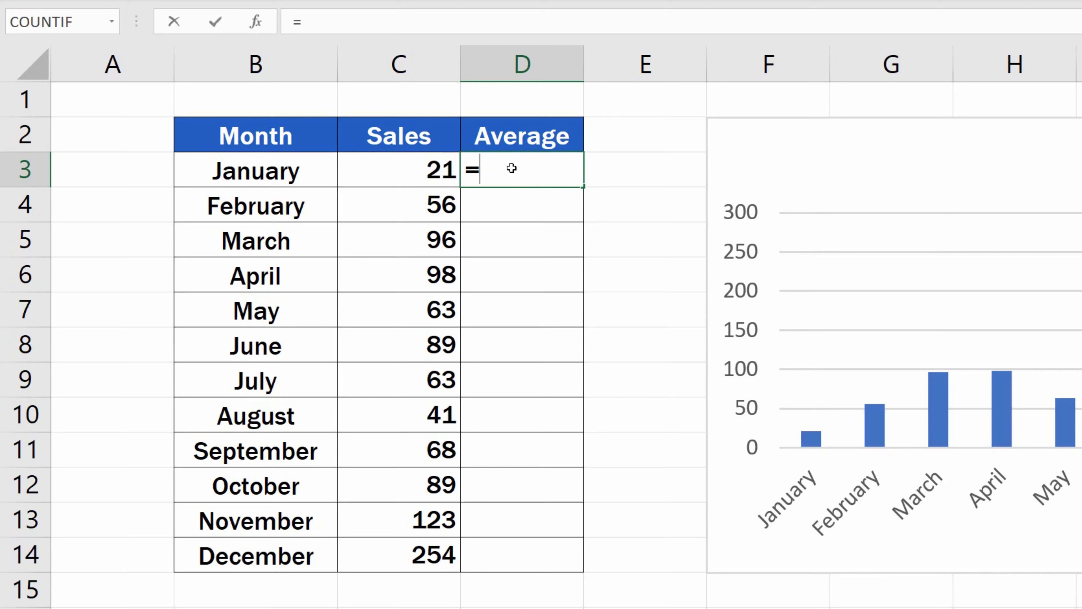
pyautogui.write('avera')
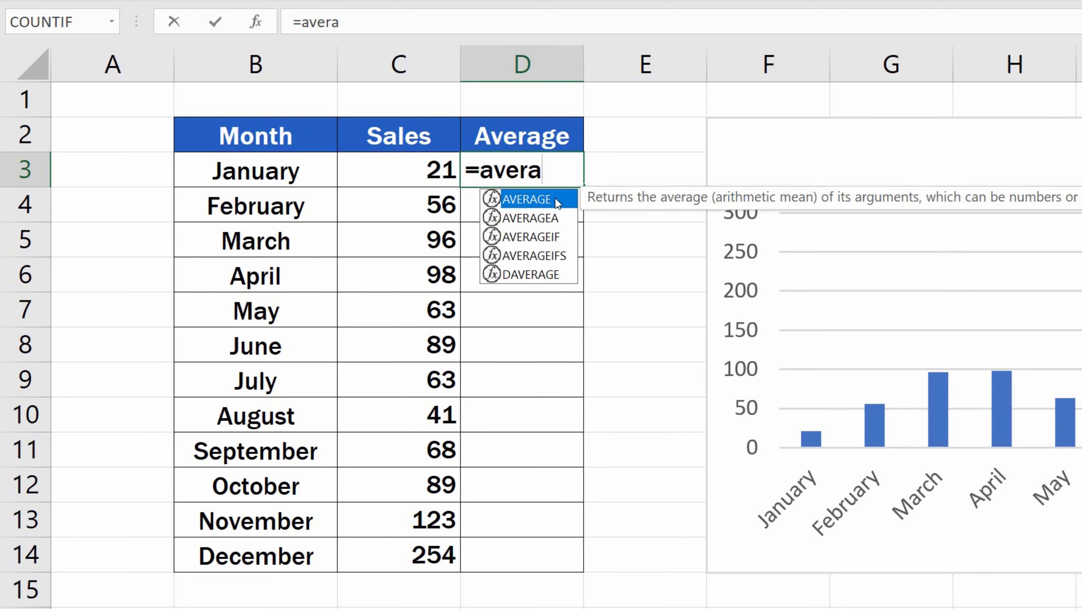
pyautogui.doubleClick(527, 200)
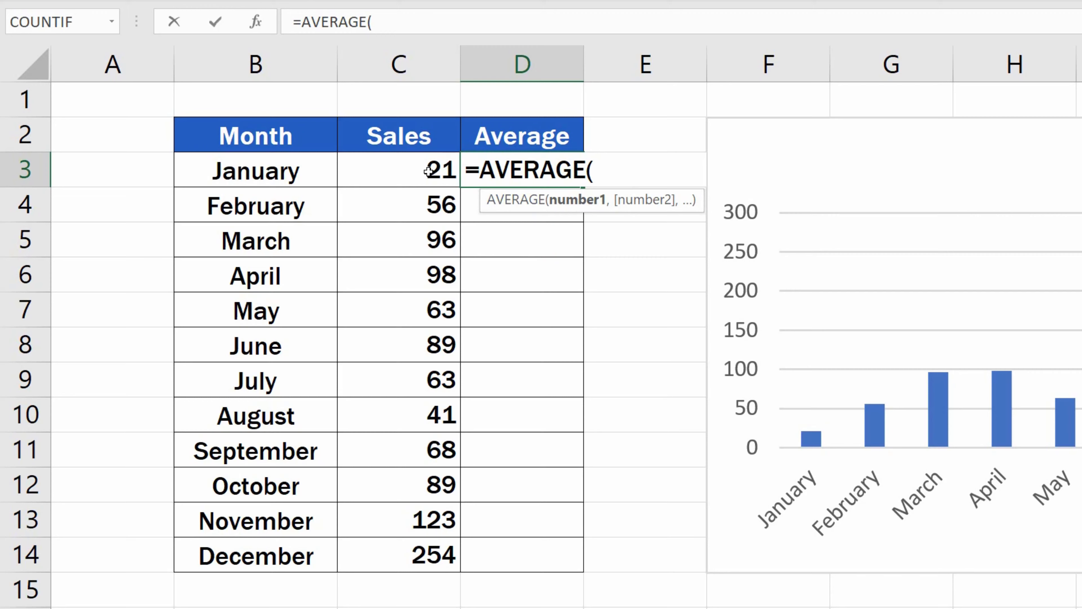
pyautogui.moveTo(442, 169); pyautogui.dragTo(433, 556)
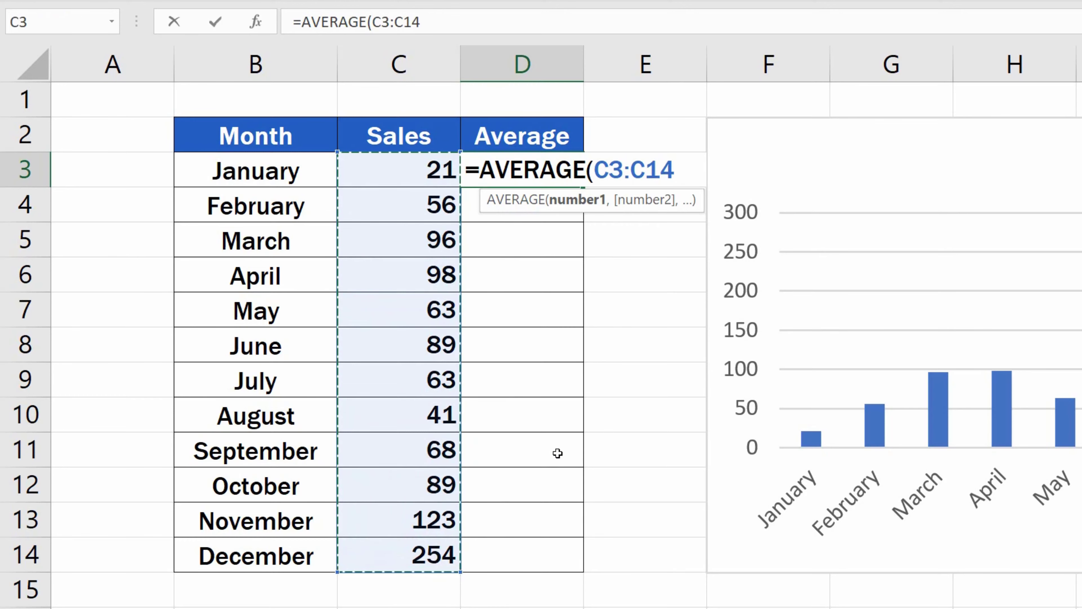
pyautogui.click(688, 171)
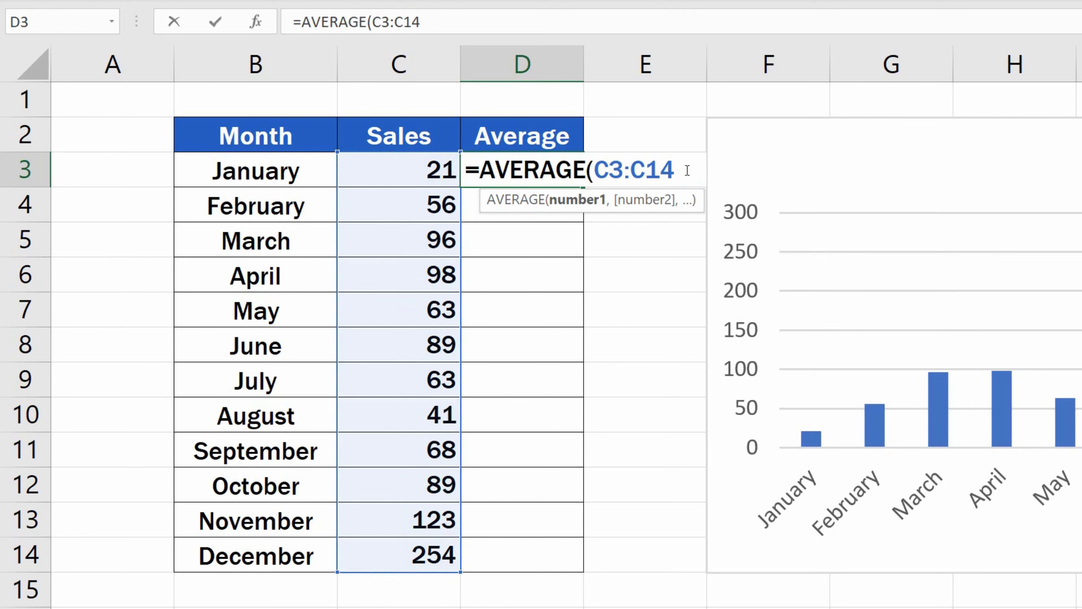
pyautogui.write(')')
pyautogui.press('Return')
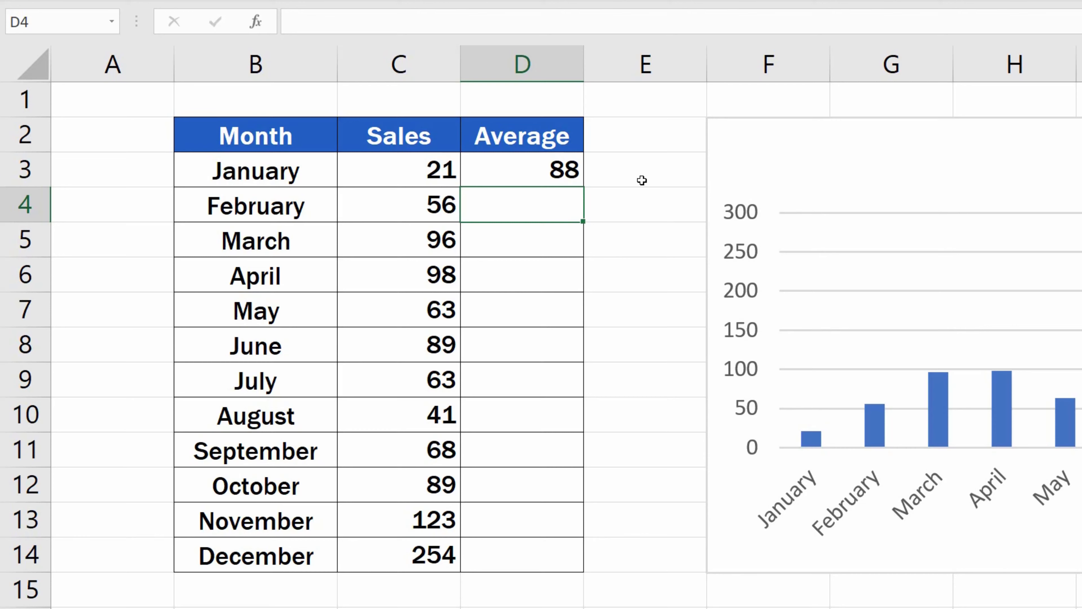
# Fill the average formula from D3 down to D14 and inspect the cell references in D3 and D4
pyautogui.click(542, 172)
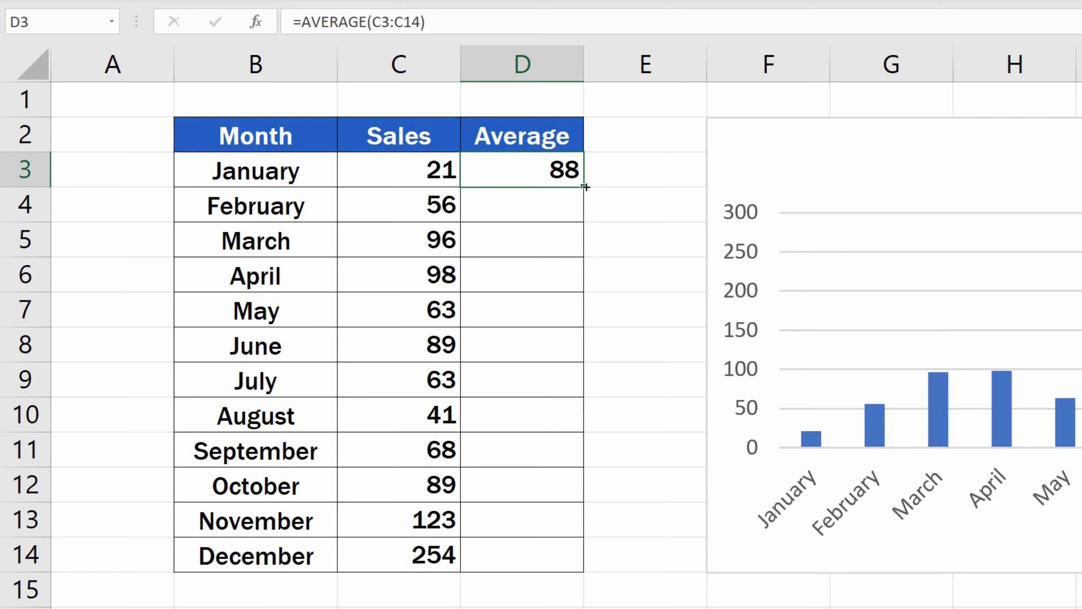
pyautogui.moveTo(583, 187)
pyautogui.mouseDown()
pyautogui.moveTo(603, 583)
pyautogui.moveTo(593, 583)
pyautogui.mouseUp()
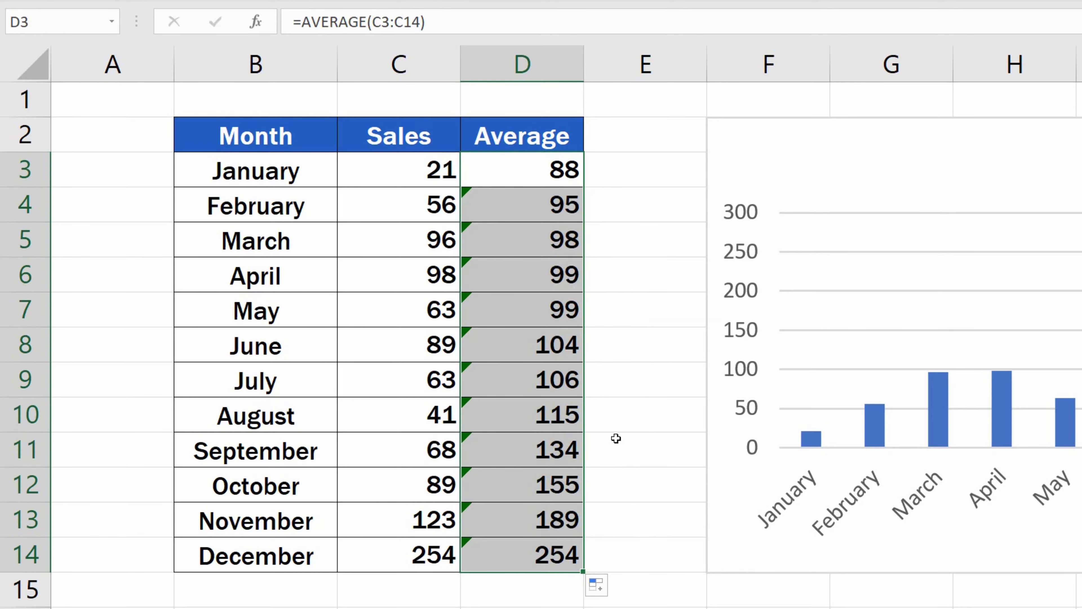
pyautogui.click(643, 169)
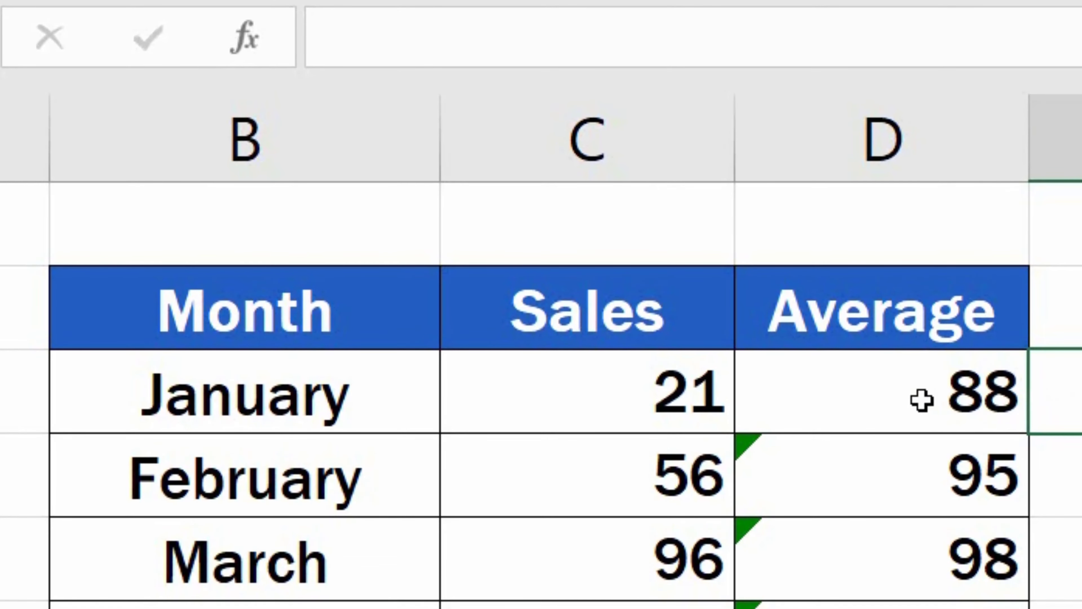
pyautogui.click(881, 400)
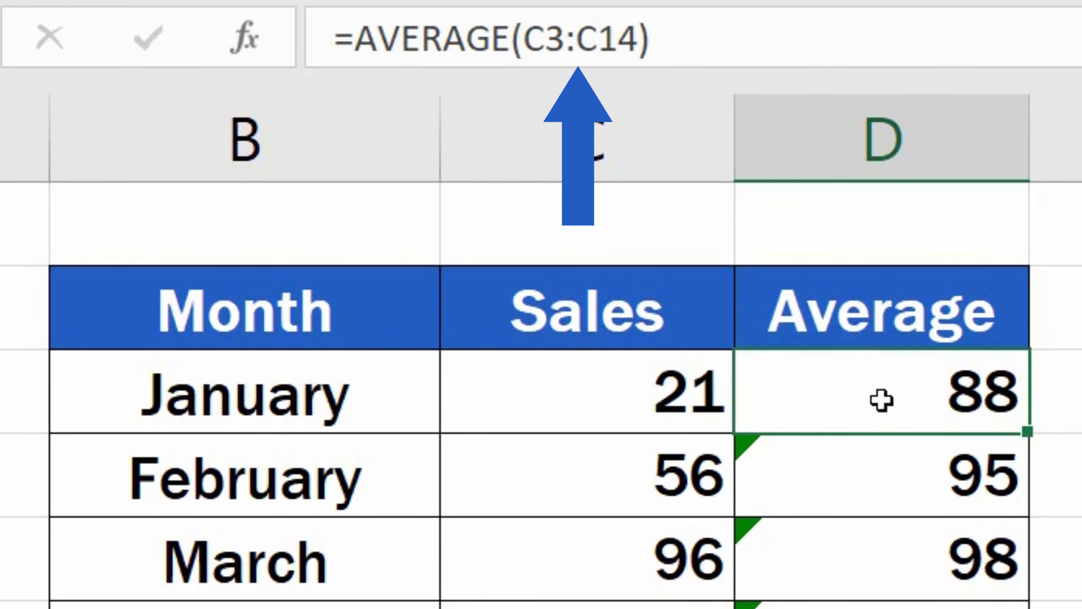
pyautogui.click(870, 483)
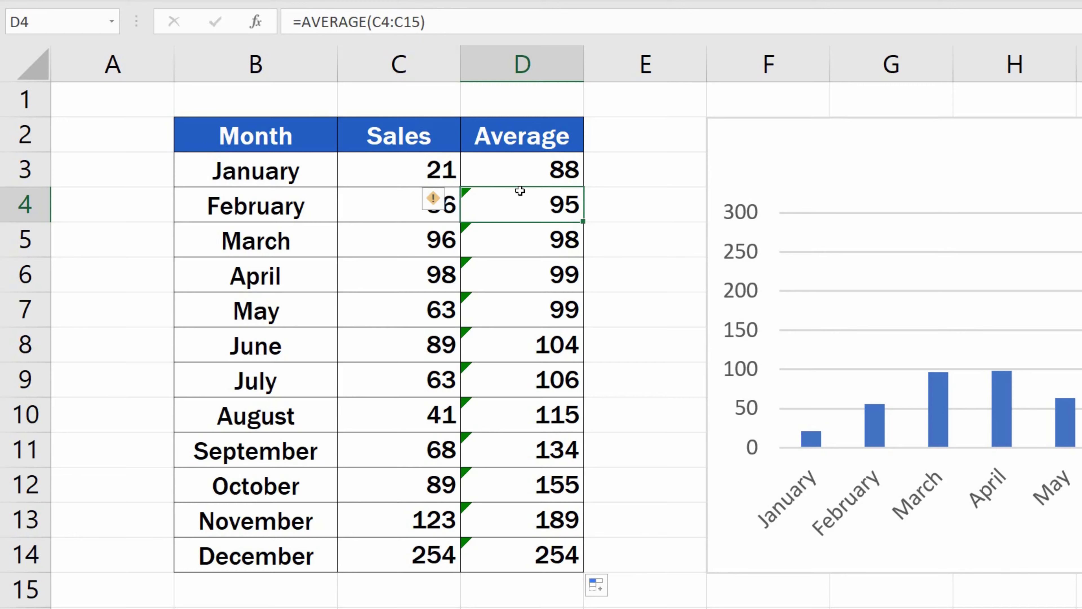
# Make both references in the D3 formula absolute so it reads =AVERAGE($C$3:$C$14)
pyautogui.click(518, 168)
pyautogui.doubleClick(517, 168)
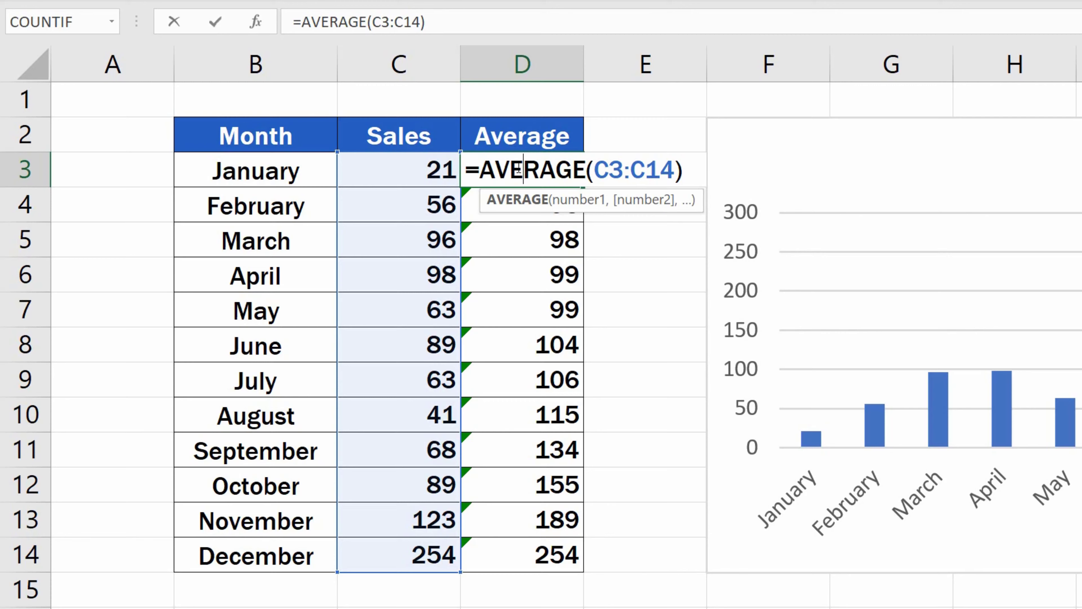
pyautogui.click(610, 169)
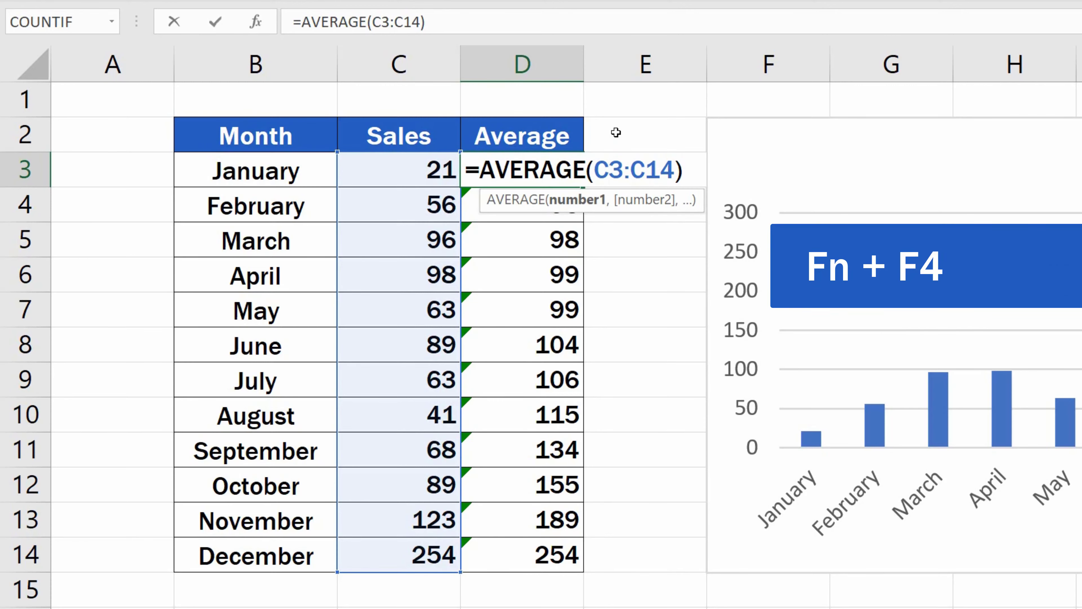
pyautogui.press('F4')
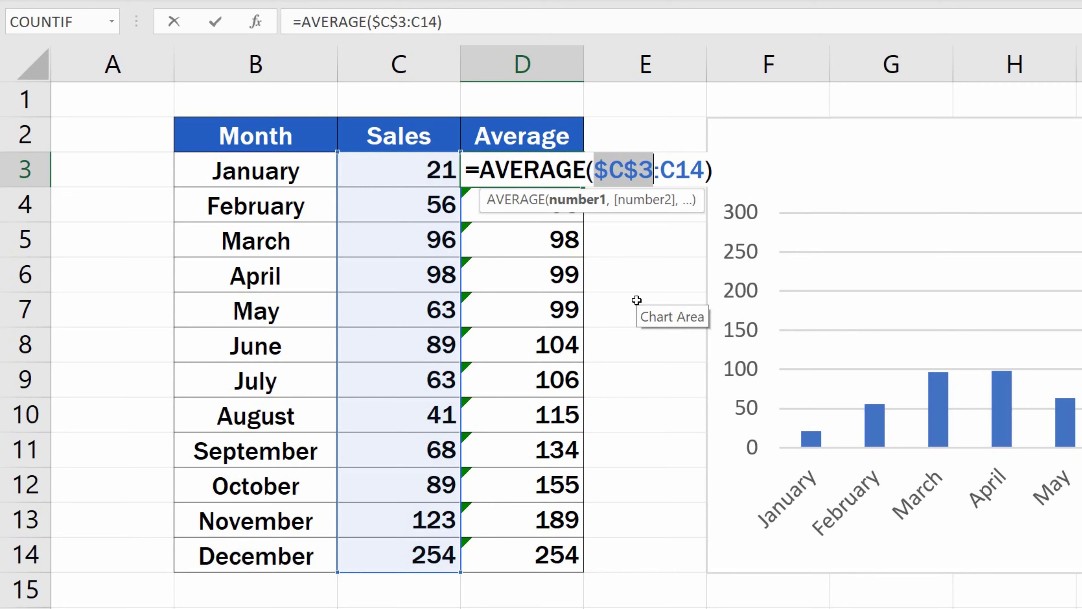
pyautogui.click(694, 170)
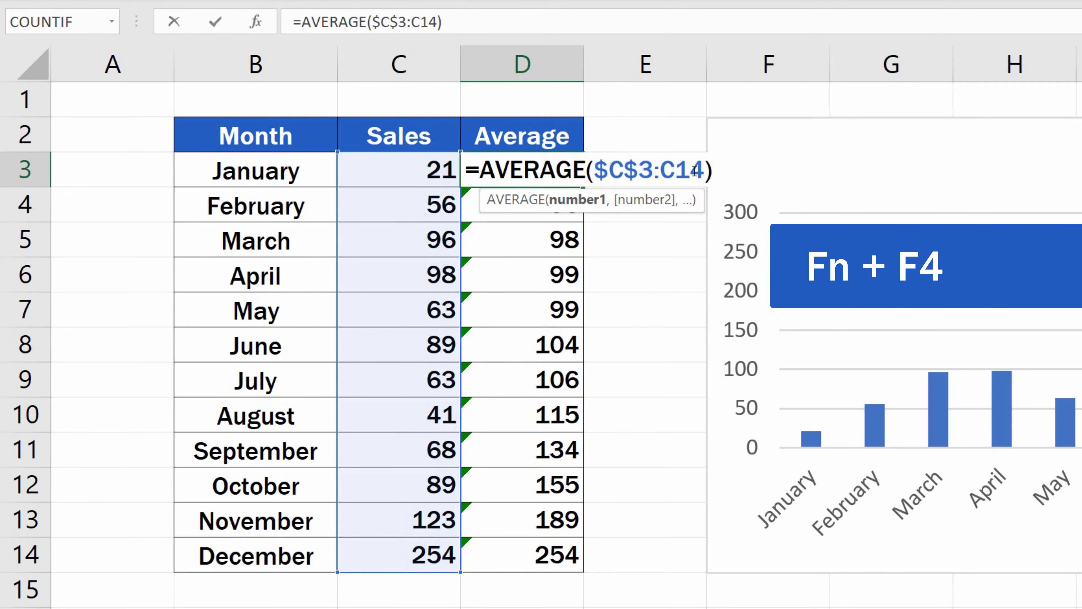
pyautogui.press('F4')
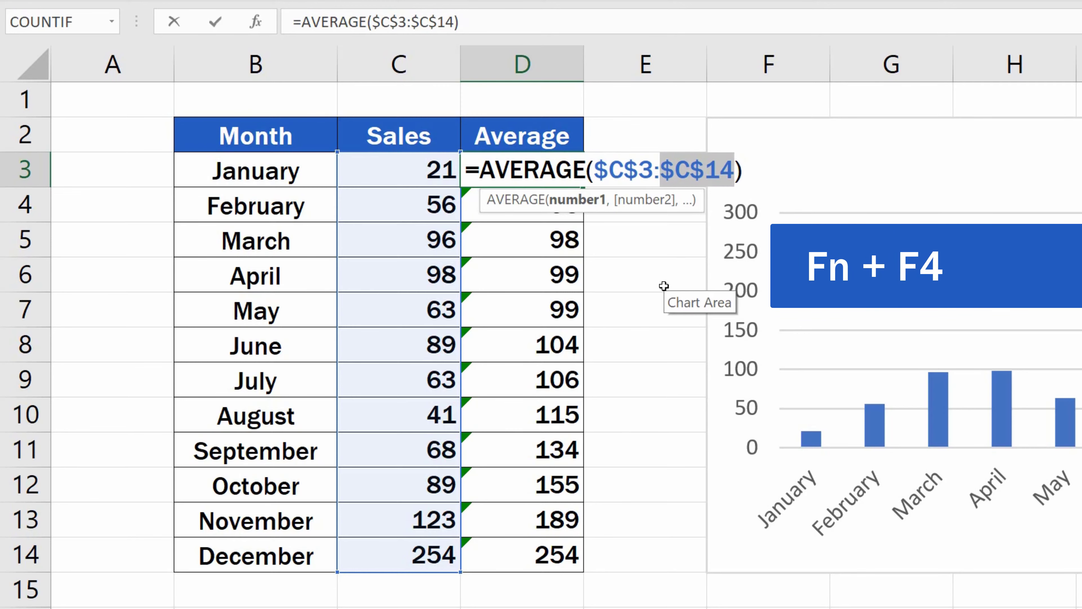
pyautogui.press('Return')
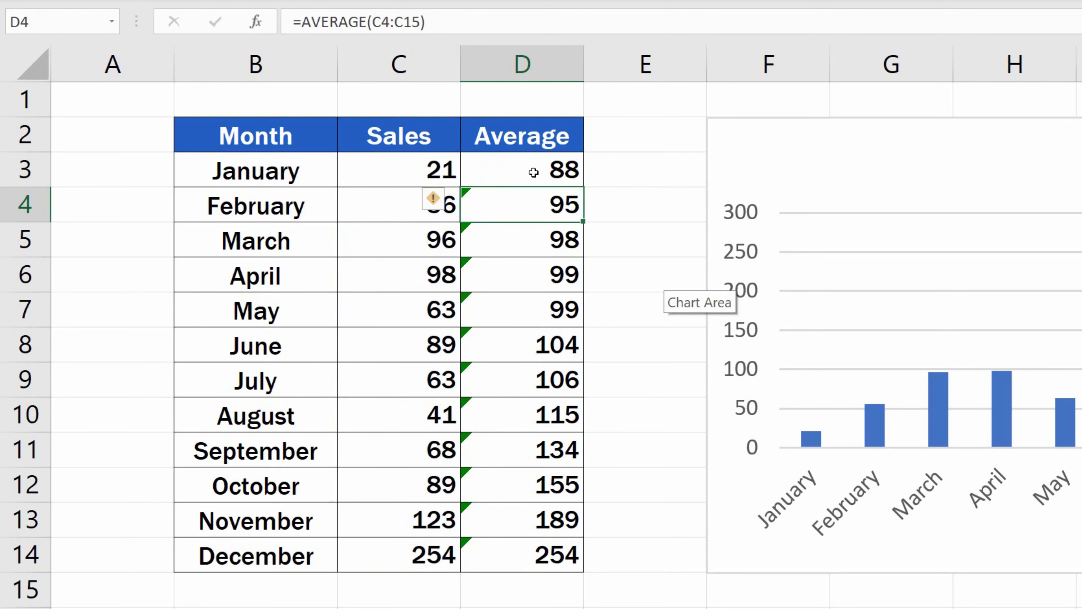
# Copy the absolute-reference average formula from D3 down through December in D14
pyautogui.click(580, 182)
pyautogui.moveTo(583, 186); pyautogui.dragTo(610, 572)
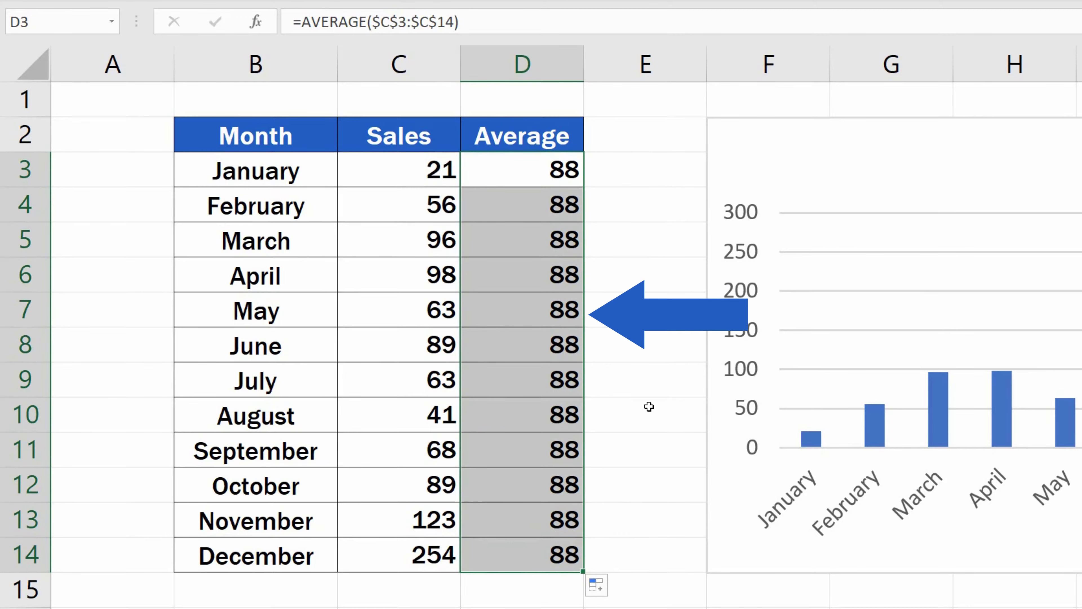
pyautogui.click(641, 166)
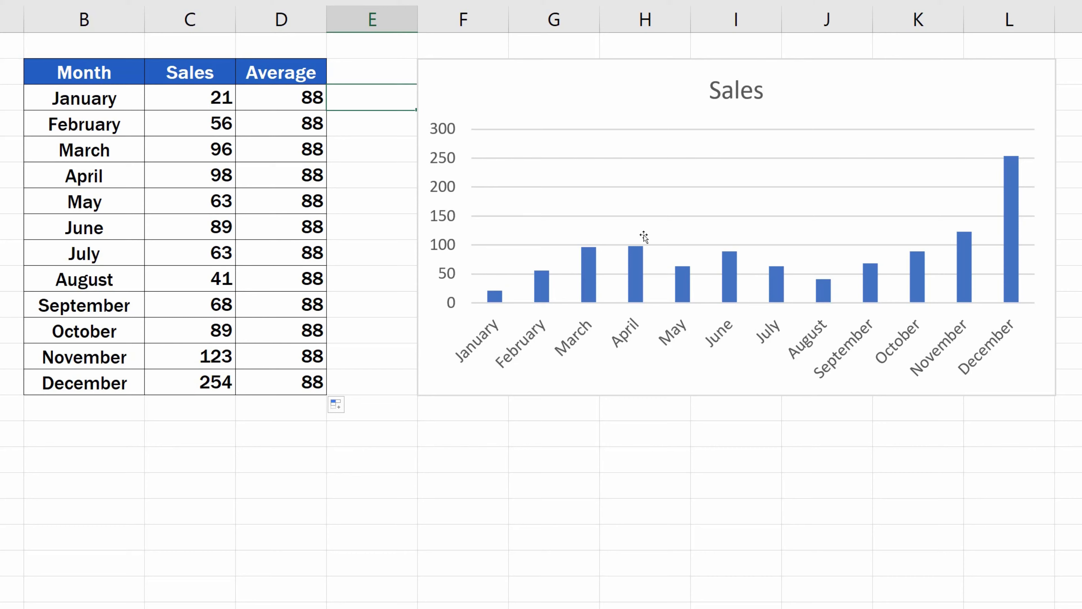
# Extend the sales chart's source data range to include the Average column through D14
pyautogui.click(674, 229)
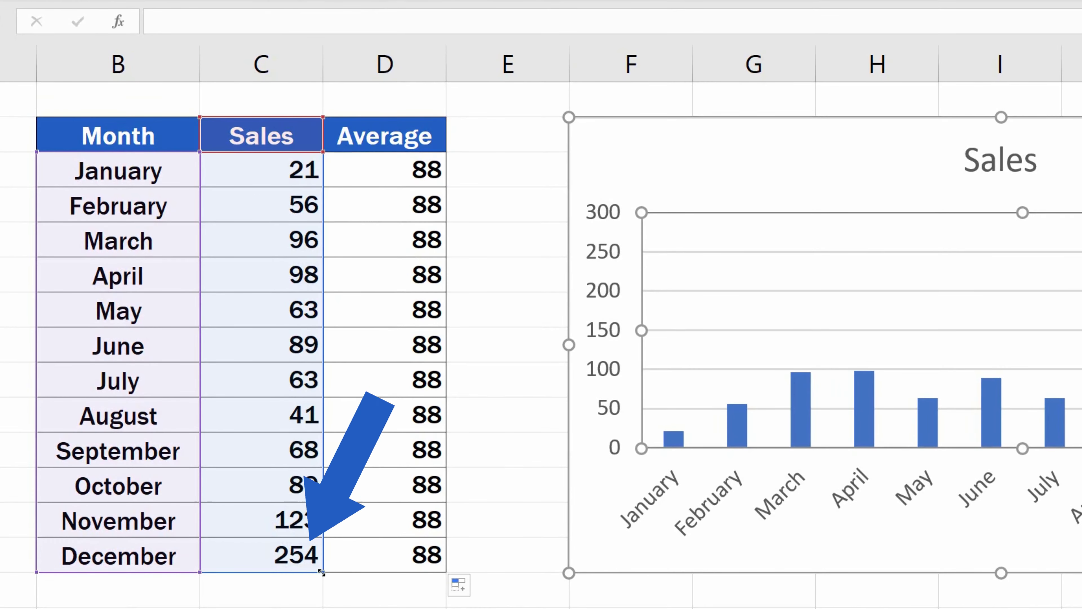
pyautogui.moveTo(324, 572); pyautogui.dragTo(446, 572)
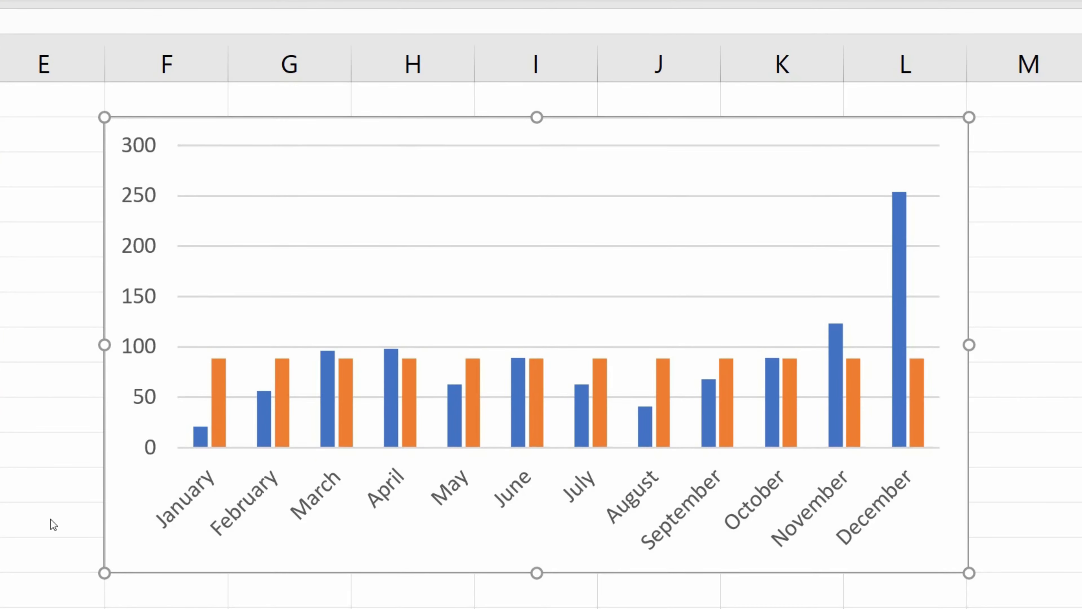
# Change the chart to a Clustered Column - Line combo, with the Average series shown as a Line
pyautogui.click(219, 376)
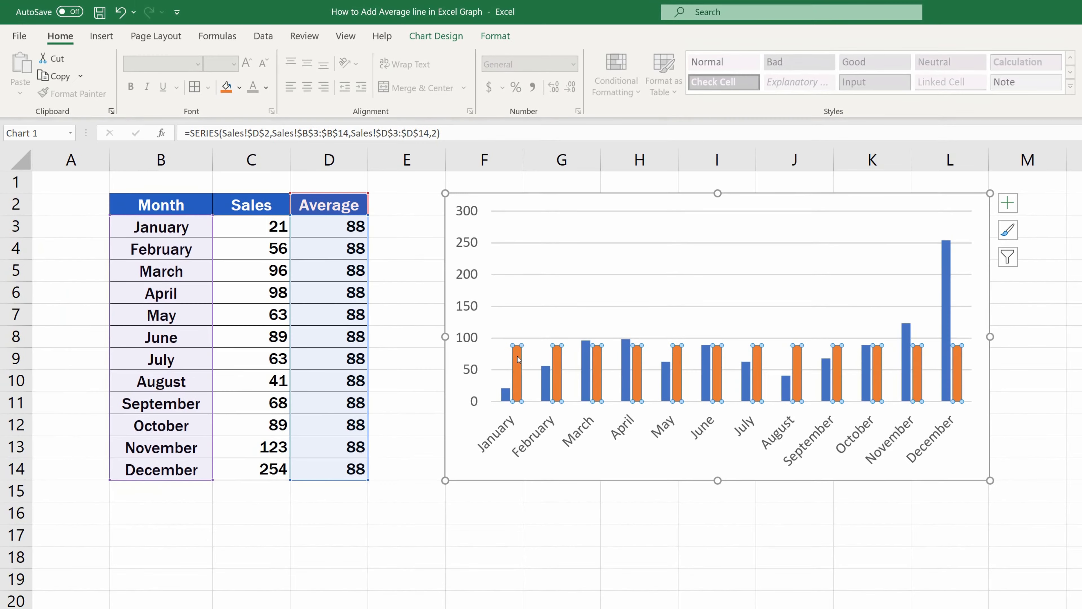
pyautogui.click(453, 42)
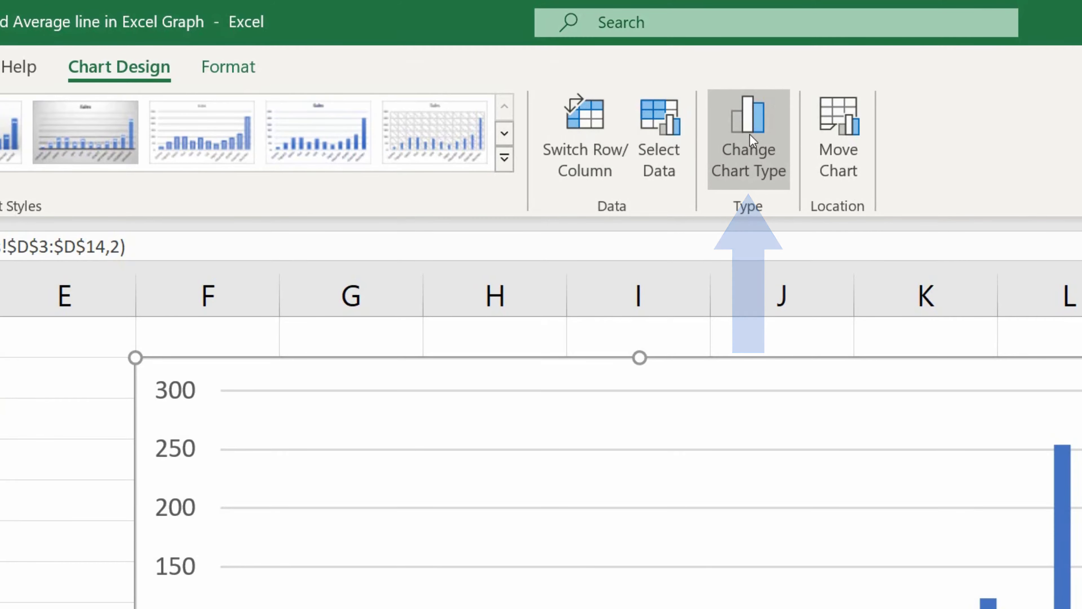
pyautogui.click(749, 134)
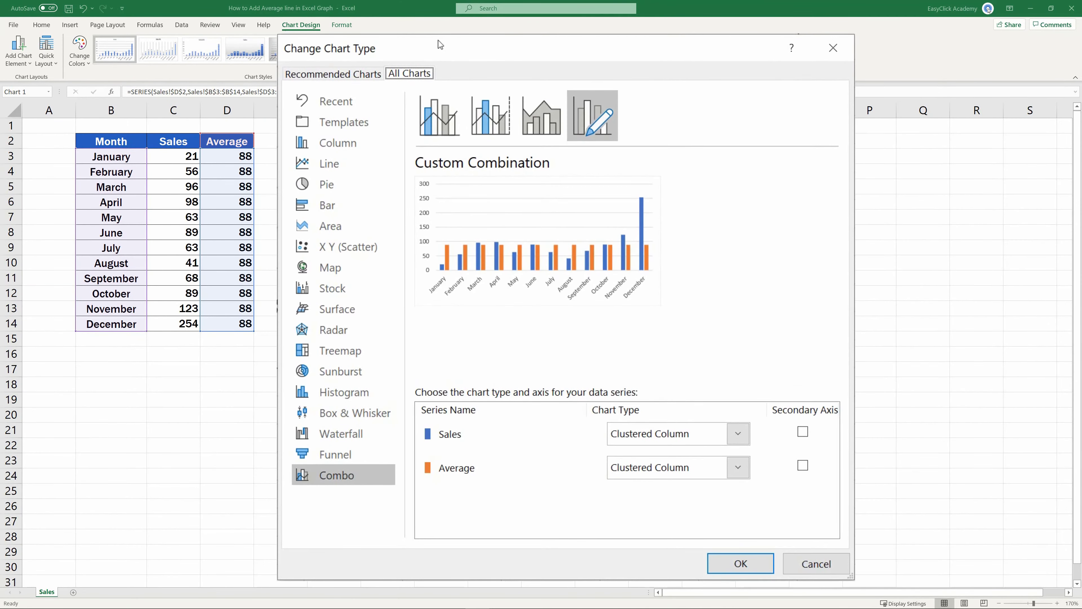
pyautogui.click(336, 165)
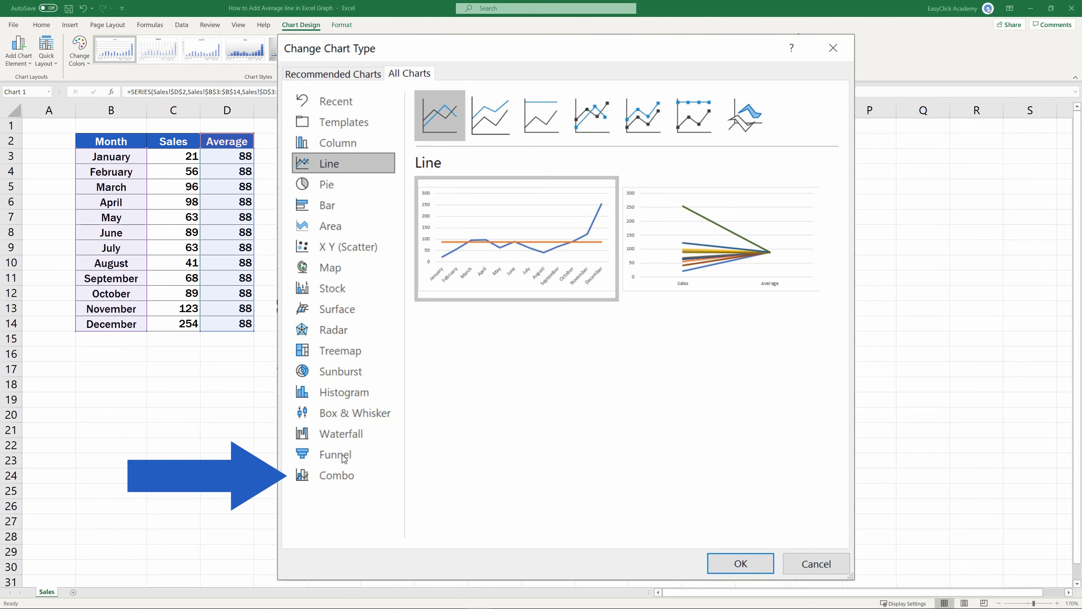
pyautogui.click(346, 480)
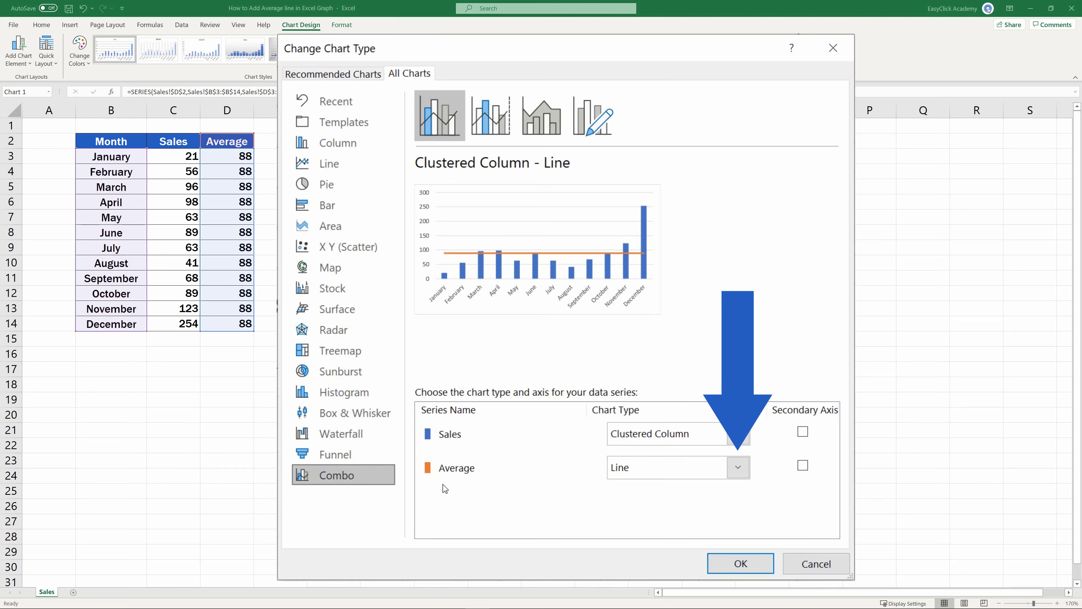
pyautogui.click(744, 470)
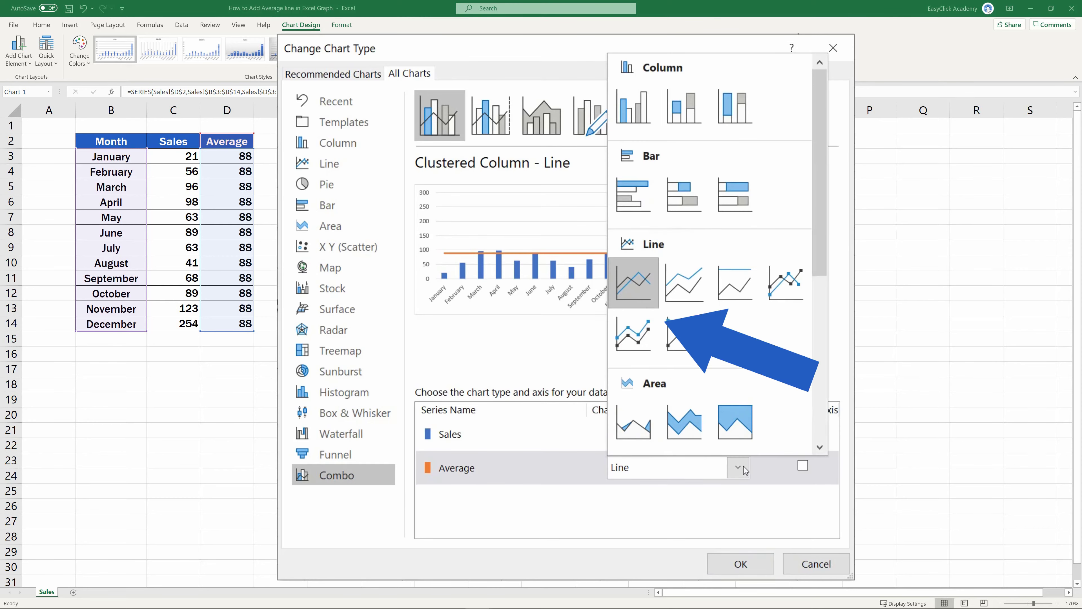
pyautogui.click(636, 284)
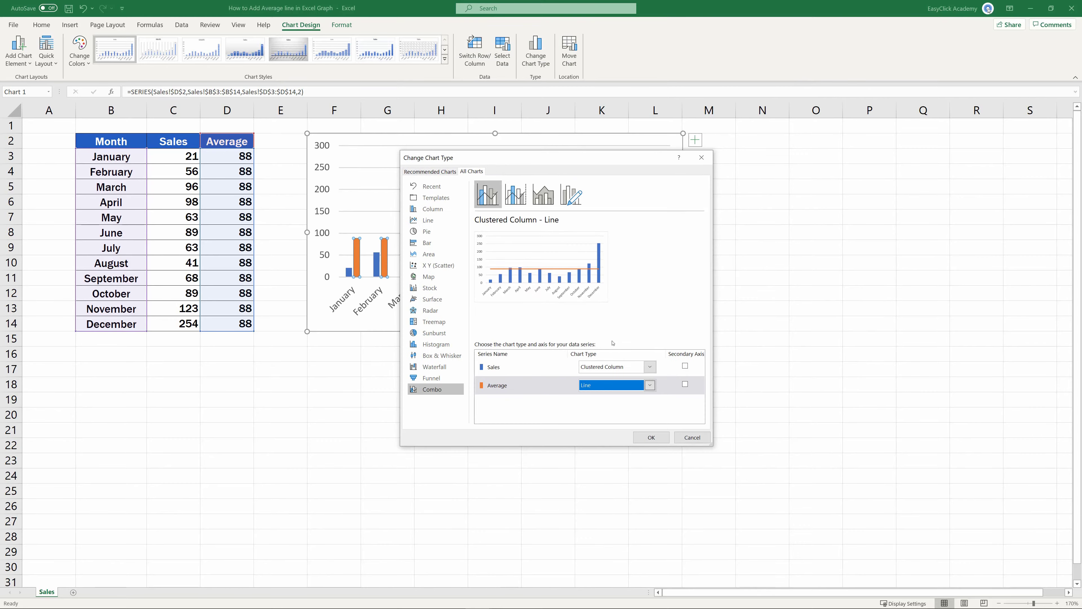
pyautogui.click(640, 433)
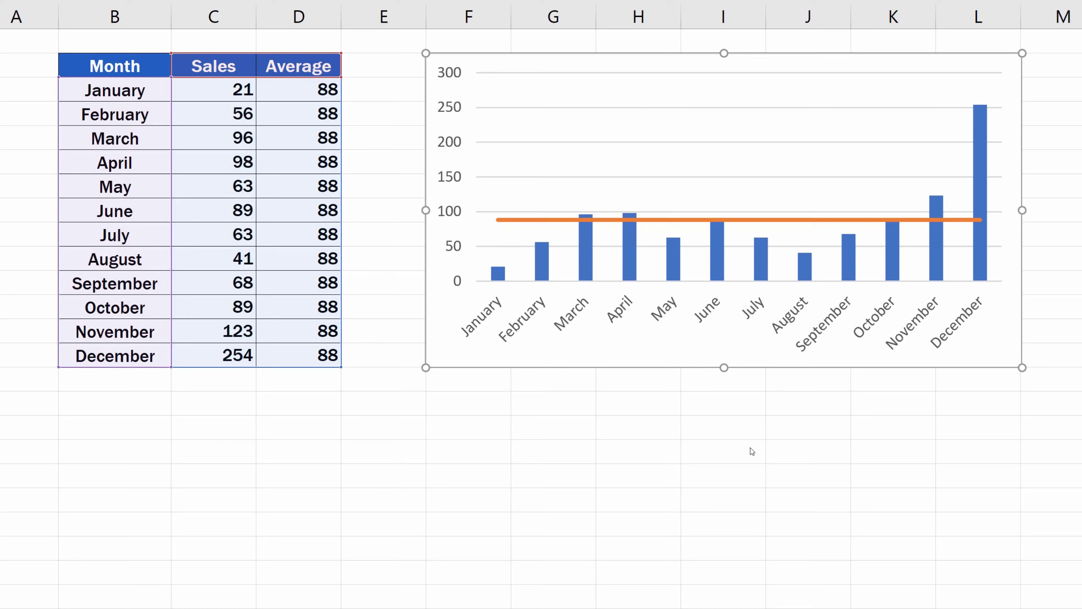
# Set the November sales value to 22
pyautogui.click(213, 331)
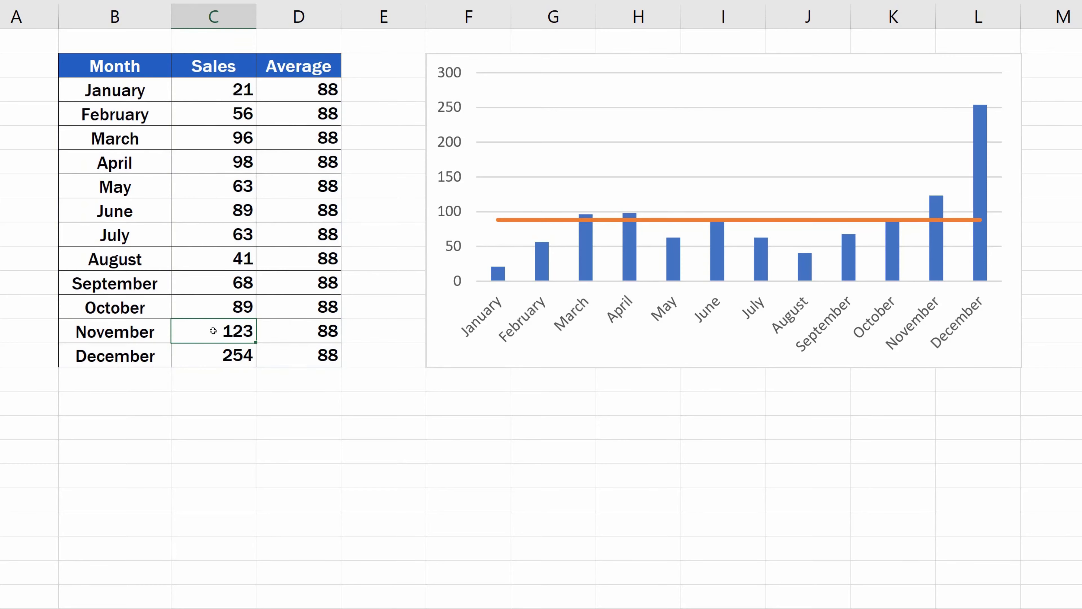
pyautogui.write('22')
pyautogui.press('Return')
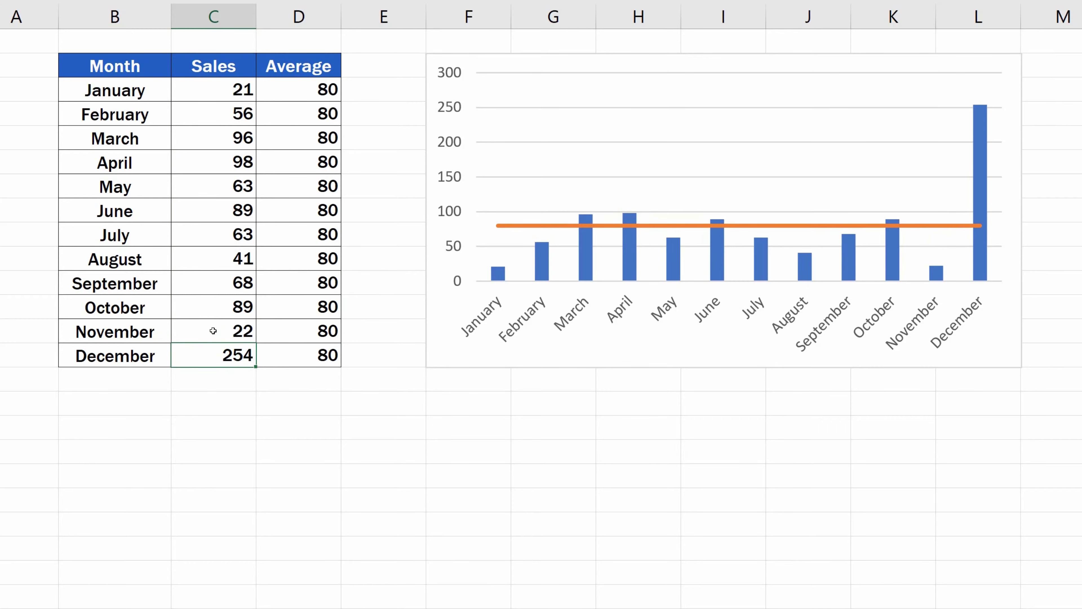